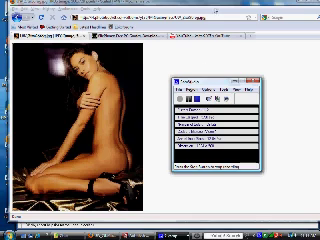
Bring the Maya window with the half-chair scene to the front, leaving Firefox
{"action": "key", "text": "alt"}
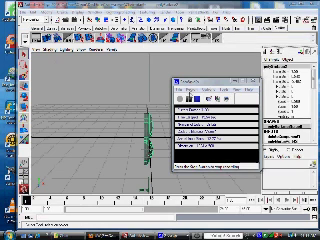
{"action": "left_click", "coordinate": [157, 75]}
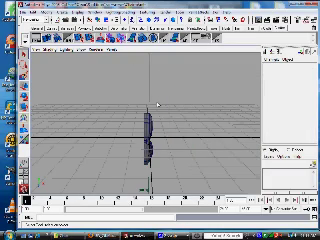
{"action": "left_click_drag", "start_coordinate": [156, 108], "coordinate": [157, 104], "text": "alt"}
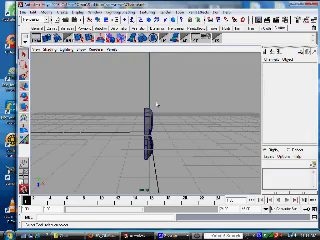
{"action": "mouse_move", "coordinate": [161, 104]}
{"action": "left_mouse_down", "text": "alt"}
{"action": "mouse_move", "coordinate": [160, 113]}
{"action": "mouse_move", "coordinate": [155, 108]}
{"action": "mouse_move", "coordinate": [183, 110]}
{"action": "mouse_move", "coordinate": [191, 112]}
{"action": "mouse_move", "coordinate": [191, 117]}
{"action": "mouse_move", "coordinate": [168, 118]}
{"action": "mouse_move", "coordinate": [138, 104]}
{"action": "mouse_move", "coordinate": [133, 105]}
{"action": "left_mouse_up", "text": "alt"}
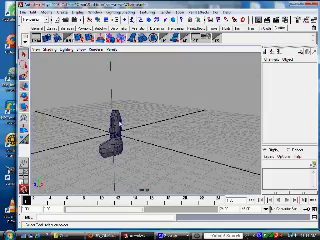
{"action": "left_click", "coordinate": [118, 128]}
{"action": "mouse_move", "coordinate": [147, 124]}
{"action": "left_mouse_down", "text": "alt"}
{"action": "mouse_move", "coordinate": [151, 120]}
{"action": "mouse_move", "coordinate": [170, 118]}
{"action": "mouse_move", "coordinate": [173, 120]}
{"action": "mouse_move", "coordinate": [171, 124]}
{"action": "left_mouse_up", "text": "alt"}
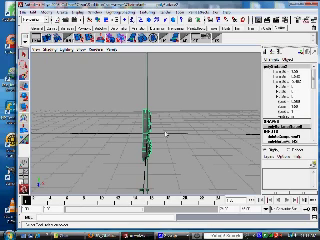
{"action": "left_click_drag", "start_coordinate": [166, 133], "coordinate": [152, 148], "text": "alt"}
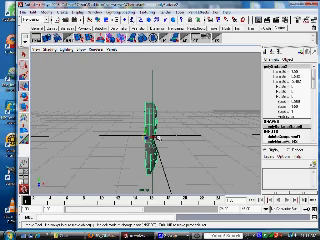
{"action": "left_click", "coordinate": [38, 35]}
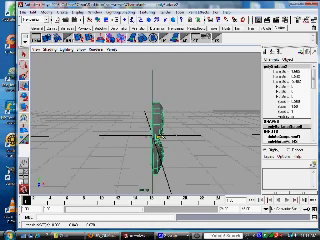
{"action": "left_click_drag", "start_coordinate": [163, 152], "coordinate": [152, 150], "text": "alt"}
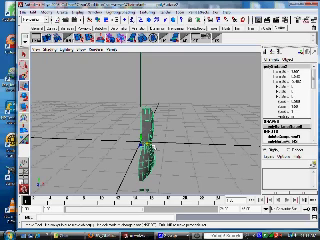
{"action": "left_click_drag", "start_coordinate": [150, 150], "coordinate": [150, 150], "text": "alt"}
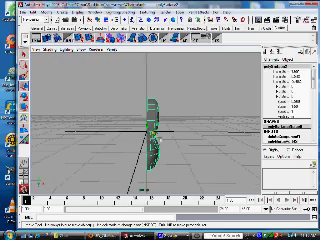
Switch to the Rendering menu set and open the Lighting/Shading menu
{"action": "mouse_move", "coordinate": [155, 133]}
{"action": "left_mouse_down", "text": "alt"}
{"action": "mouse_move", "coordinate": [153, 145]}
{"action": "mouse_move", "coordinate": [175, 140]}
{"action": "mouse_move", "coordinate": [157, 133]}
{"action": "mouse_move", "coordinate": [170, 140]}
{"action": "mouse_move", "coordinate": [167, 142]}
{"action": "left_mouse_up", "text": "alt"}
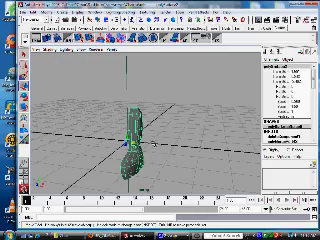
{"action": "mouse_move", "coordinate": [153, 145]}
{"action": "left_mouse_down", "text": "alt"}
{"action": "mouse_move", "coordinate": [163, 140]}
{"action": "mouse_move", "coordinate": [160, 140]}
{"action": "mouse_move", "coordinate": [193, 78]}
{"action": "left_mouse_up", "text": "alt"}
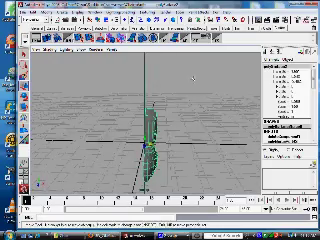
{"action": "left_click_drag", "start_coordinate": [172, 88], "coordinate": [209, 83], "text": "alt"}
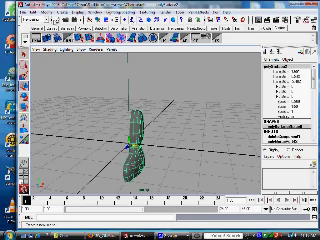
{"action": "left_click", "coordinate": [32, 19]}
{"action": "left_click", "coordinate": [32, 44]}
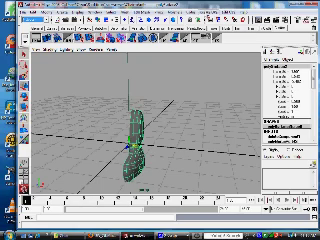
{"action": "left_click", "coordinate": [207, 12]}
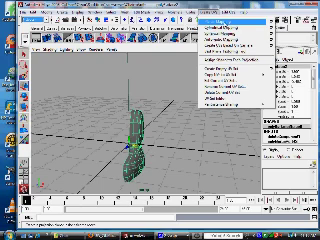
Dismiss the Lighting/Shading menu, tumble around the model and activate the Move tool
{"action": "left_click", "coordinate": [232, 11]}
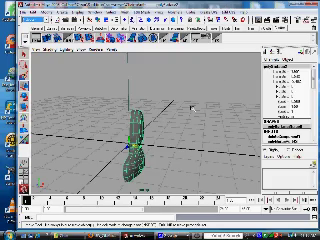
{"action": "mouse_move", "coordinate": [192, 107]}
{"action": "left_mouse_down", "text": "alt"}
{"action": "mouse_move", "coordinate": [176, 75]}
{"action": "mouse_move", "coordinate": [152, 80]}
{"action": "left_mouse_up", "text": "alt"}
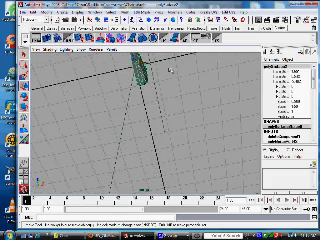
{"action": "left_click_drag", "start_coordinate": [170, 72], "coordinate": [172, 110], "text": "alt"}
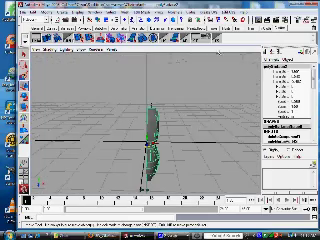
{"action": "left_click", "coordinate": [213, 14]}
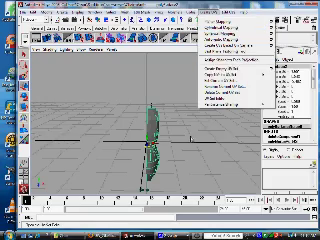
{"action": "mouse_move", "coordinate": [190, 138]}
{"action": "left_mouse_down", "text": "alt"}
{"action": "mouse_move", "coordinate": [178, 148]}
{"action": "mouse_move", "coordinate": [155, 147]}
{"action": "mouse_move", "coordinate": [123, 124]}
{"action": "left_mouse_up", "text": "alt"}
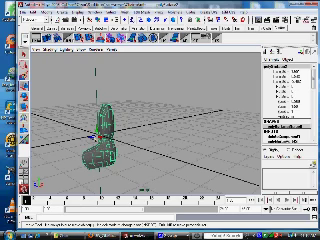
{"action": "key", "text": "w"}
Apply a Lighting/Shading display command to the half-chair model
{"action": "left_click", "coordinate": [57, 38]}
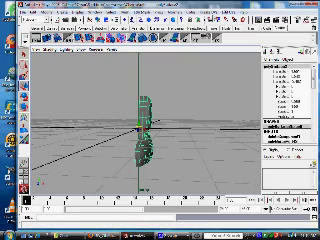
{"action": "left_click", "coordinate": [207, 16]}
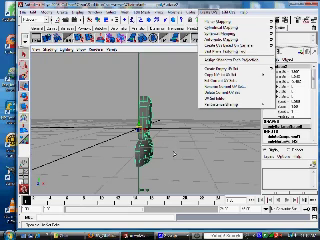
{"action": "left_click", "coordinate": [172, 153]}
{"action": "left_click", "coordinate": [38, 30]}
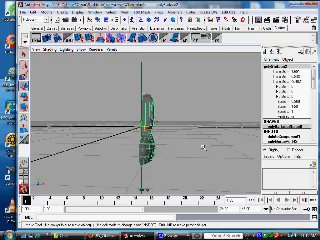
{"action": "mouse_move", "coordinate": [202, 148]}
{"action": "left_mouse_down", "text": "alt"}
{"action": "mouse_move", "coordinate": [172, 146]}
{"action": "mouse_move", "coordinate": [183, 143]}
{"action": "left_mouse_up", "text": "alt"}
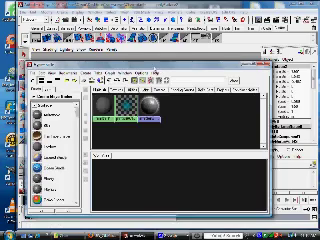
Reposition the Hypershade window and create new Lambert materials
{"action": "left_click_drag", "start_coordinate": [157, 66], "coordinate": [163, 38]}
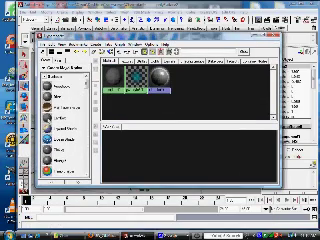
{"action": "left_click", "coordinate": [60, 118]}
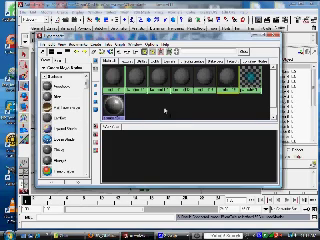
{"action": "mouse_move", "coordinate": [55, 34]}
{"action": "left_mouse_down"}
{"action": "mouse_move", "coordinate": [95, 92]}
{"action": "mouse_move", "coordinate": [31, 110]}
{"action": "left_mouse_up"}
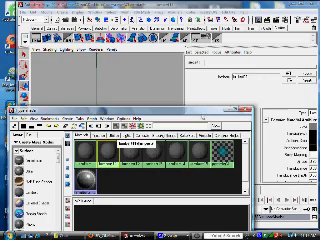
{"action": "mouse_move", "coordinate": [210, 111]}
{"action": "left_mouse_down"}
{"action": "mouse_move", "coordinate": [172, 101]}
{"action": "mouse_move", "coordinate": [172, 96]}
{"action": "left_mouse_up"}
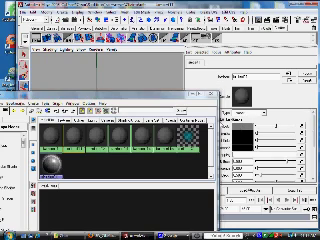
Colour the first two Lambert materials red and yellow
{"action": "left_click", "coordinate": [240, 138]}
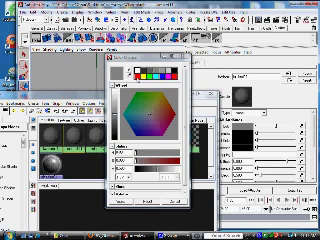
{"action": "left_click", "coordinate": [132, 75]}
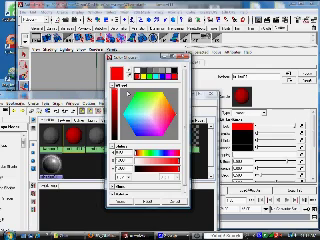
{"action": "left_click", "coordinate": [122, 201]}
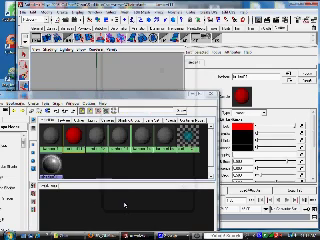
{"action": "key", "text": "ctrl+z"}
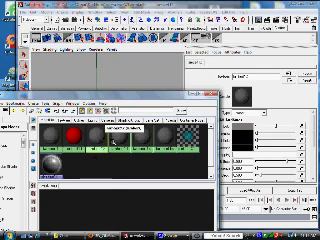
{"action": "left_click", "coordinate": [242, 140]}
{"action": "left_click", "coordinate": [150, 74]}
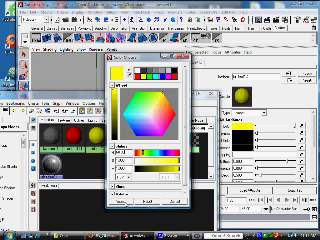
{"action": "left_click", "coordinate": [123, 202]}
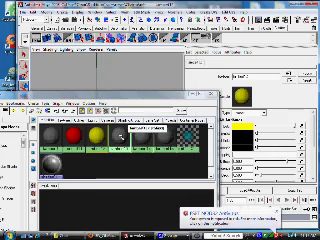
Colour the next two Lambert materials green and cyan
{"action": "key", "text": "ctrl+z"}
{"action": "left_click", "coordinate": [242, 140]}
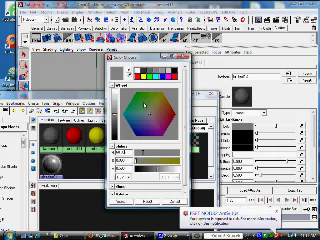
{"action": "left_click", "coordinate": [156, 74]}
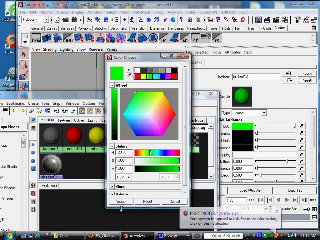
{"action": "left_click", "coordinate": [122, 202]}
{"action": "key", "text": "ctrl+z"}
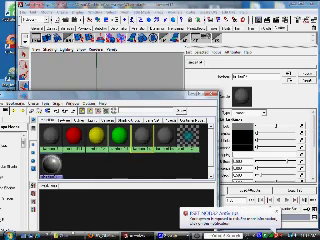
{"action": "left_click", "coordinate": [242, 140]}
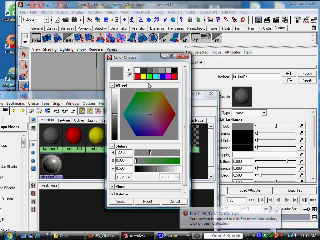
{"action": "left_click", "coordinate": [163, 74]}
{"action": "left_click", "coordinate": [122, 202]}
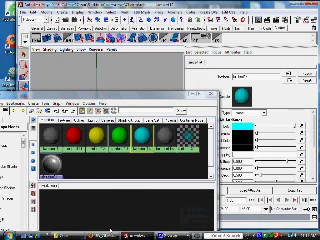
Colour the last Lambert material blue and move the Hypershade window right
{"action": "left_click", "coordinate": [242, 140]}
{"action": "left_click", "coordinate": [151, 74]}
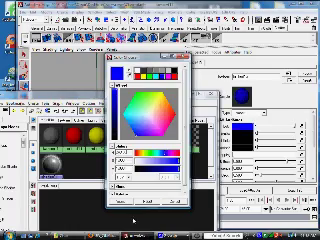
{"action": "left_click", "coordinate": [125, 202]}
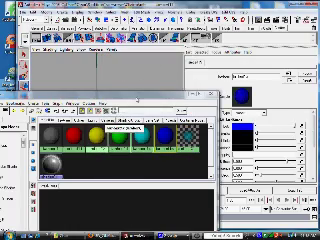
{"action": "left_click_drag", "start_coordinate": [157, 98], "coordinate": [202, 96]}
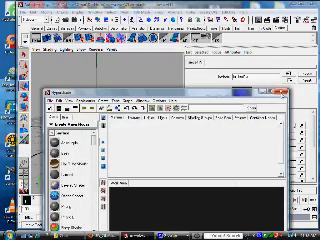
Close the Hypershade and select the half-chair model
{"action": "left_click", "coordinate": [70, 23]}
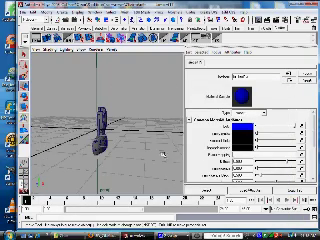
{"action": "left_click_drag", "start_coordinate": [126, 147], "coordinate": [88, 63], "text": "alt"}
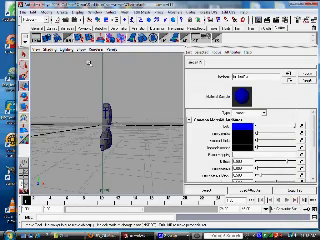
{"action": "mouse_move", "coordinate": [147, 147]}
{"action": "left_mouse_down", "text": "alt"}
{"action": "mouse_move", "coordinate": [153, 150]}
{"action": "mouse_move", "coordinate": [88, 153]}
{"action": "mouse_move", "coordinate": [116, 143]}
{"action": "left_mouse_up", "text": "alt"}
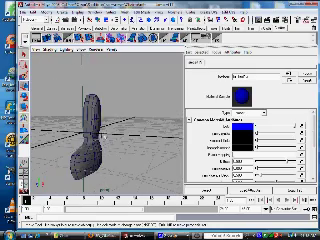
{"action": "left_click", "coordinate": [116, 143]}
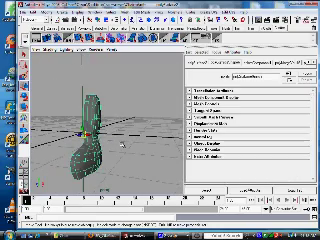
{"action": "mouse_move", "coordinate": [116, 148]}
{"action": "left_mouse_down", "text": "alt"}
{"action": "mouse_move", "coordinate": [150, 148]}
{"action": "mouse_move", "coordinate": [117, 150]}
{"action": "left_mouse_up", "text": "alt"}
Switch the model to Vertex mode from the right-click marking menu
{"action": "right_click", "coordinate": [97, 113]}
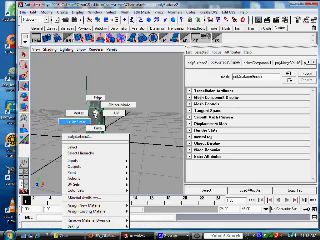
{"action": "right_click_drag", "start_coordinate": [97, 120], "coordinate": [110, 135]}
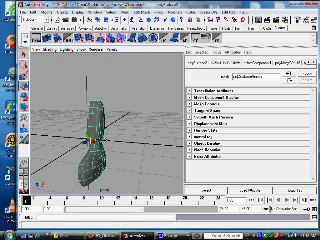
{"action": "mouse_move", "coordinate": [110, 150]}
{"action": "left_mouse_down", "text": "alt"}
{"action": "mouse_move", "coordinate": [140, 150]}
{"action": "mouse_move", "coordinate": [112, 152]}
{"action": "left_mouse_up", "text": "alt"}
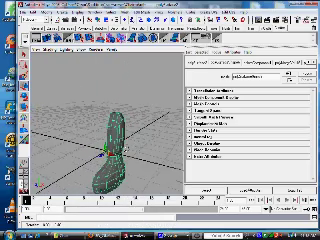
{"action": "right_click", "coordinate": [118, 120]}
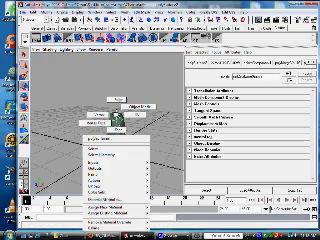
Switch to Face mode and select the faces of the chair's upright front part
{"action": "left_click", "coordinate": [118, 128]}
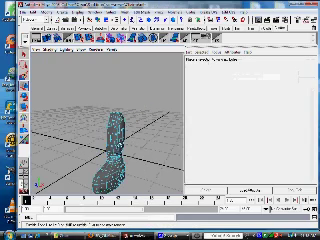
{"action": "left_click_drag", "start_coordinate": [118, 128], "coordinate": [125, 135], "text": "alt"}
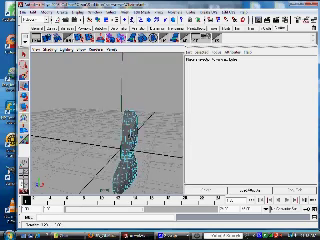
{"action": "key", "text": "ctrl+a"}
{"action": "key", "text": "w"}
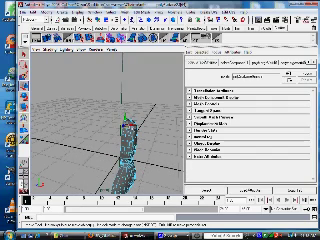
{"action": "key", "text": "q"}
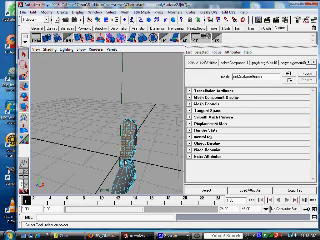
{"action": "left_click_drag", "start_coordinate": [120, 150], "coordinate": [150, 150], "text": "alt"}
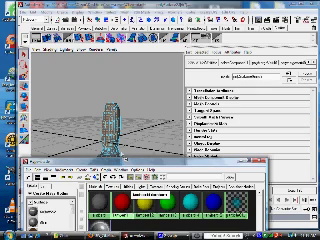
Assign the red Lambert material to the selected front-part faces
{"action": "left_click", "coordinate": [27, 30]}
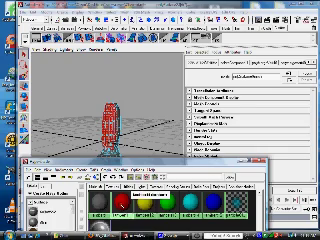
{"action": "right_click", "coordinate": [120, 200]}
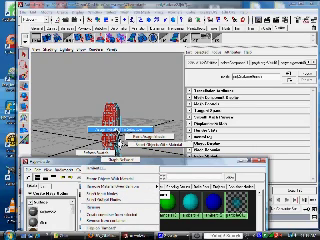
{"action": "left_click", "coordinate": [115, 128]}
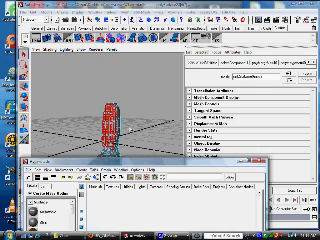
{"action": "right_click", "coordinate": [115, 122]}
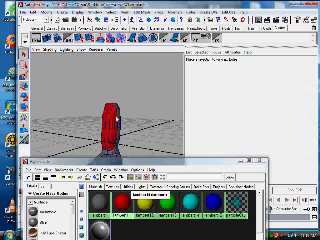
{"action": "left_click", "coordinate": [115, 122]}
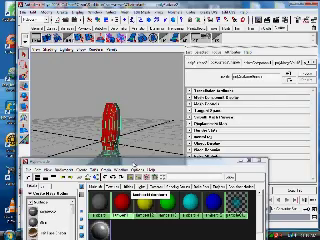
{"action": "left_click_drag", "start_coordinate": [130, 161], "coordinate": [130, 186]}
{"action": "mouse_move", "coordinate": [125, 165]}
{"action": "left_mouse_down", "text": "alt"}
{"action": "mouse_move", "coordinate": [145, 148]}
{"action": "mouse_move", "coordinate": [160, 150]}
{"action": "mouse_move", "coordinate": [118, 157]}
{"action": "mouse_move", "coordinate": [120, 147]}
{"action": "mouse_move", "coordinate": [130, 150]}
{"action": "left_mouse_up", "text": "alt"}
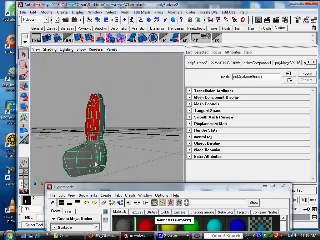